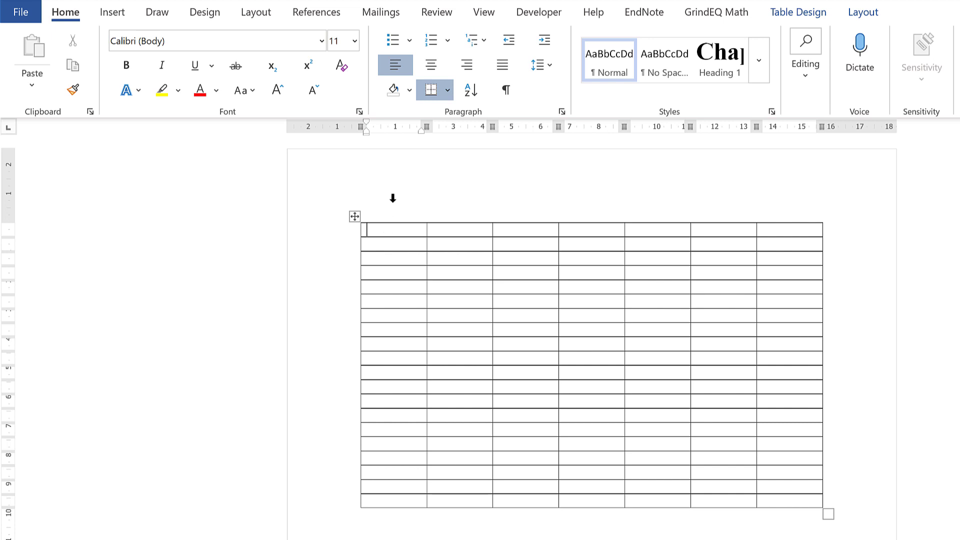
# Apply the 1, 2, 3 numbering style to the table's first column, numbering rows 1 through 20
pyautogui.click(393, 198)
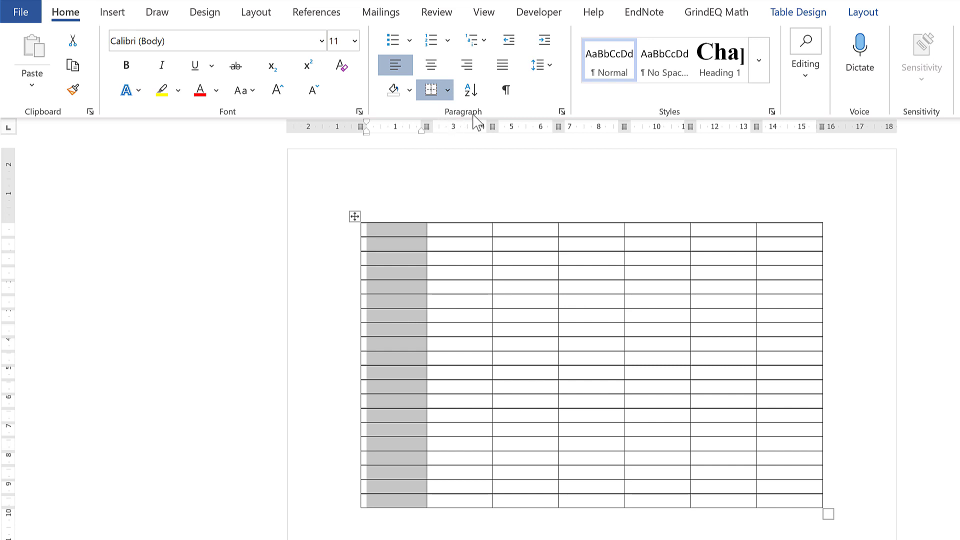
pyautogui.click(448, 41)
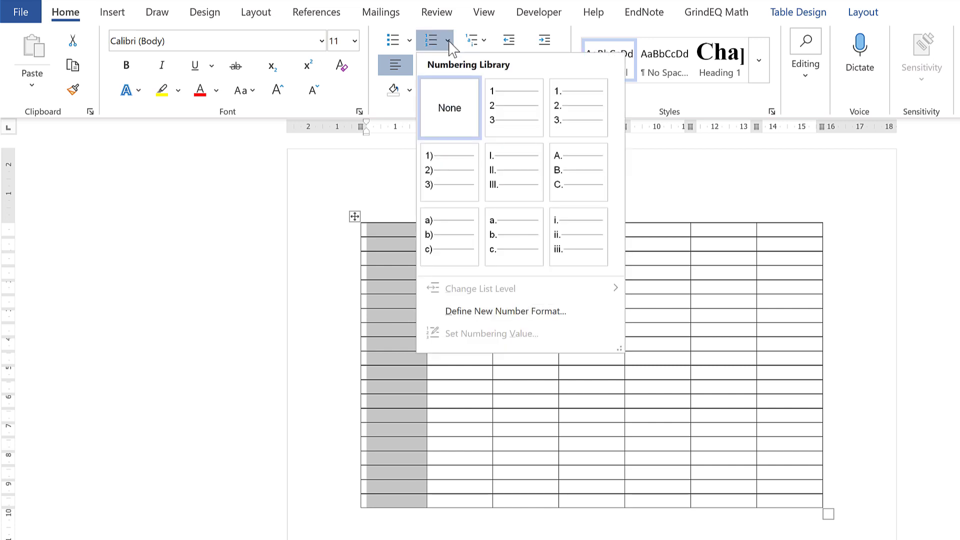
pyautogui.click(508, 108)
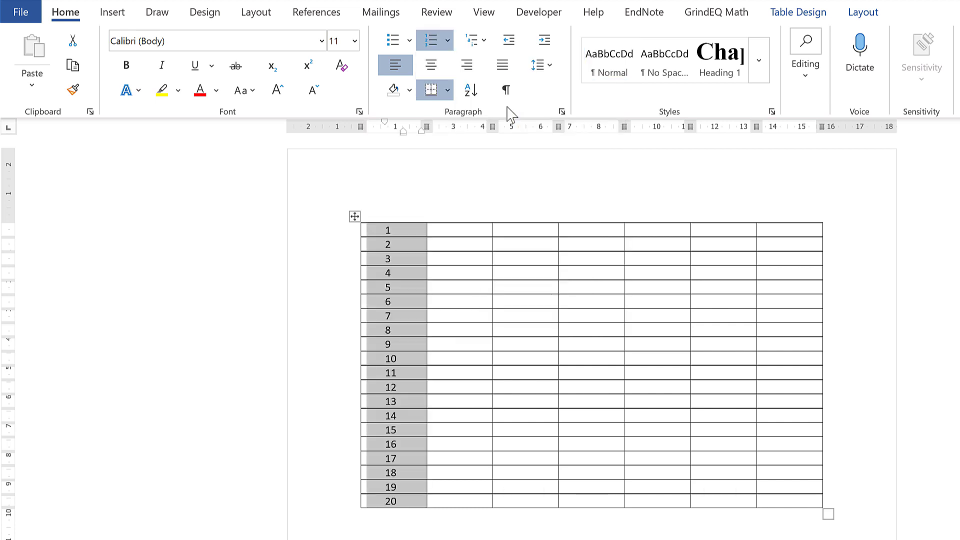
pyautogui.click(404, 244)
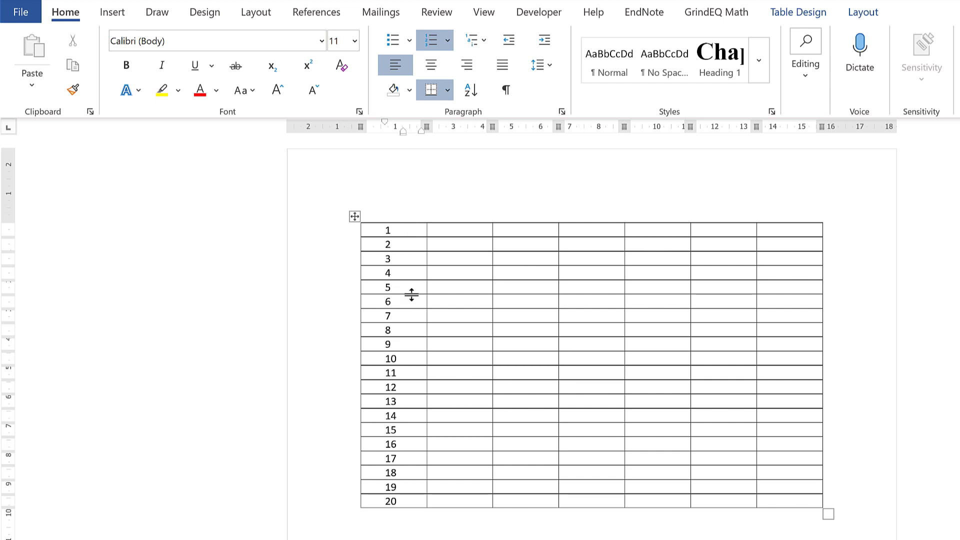
# Replace the first cell's list number with the label 'Header', so numbering restarts at 1 below
pyautogui.press('BackSpace')
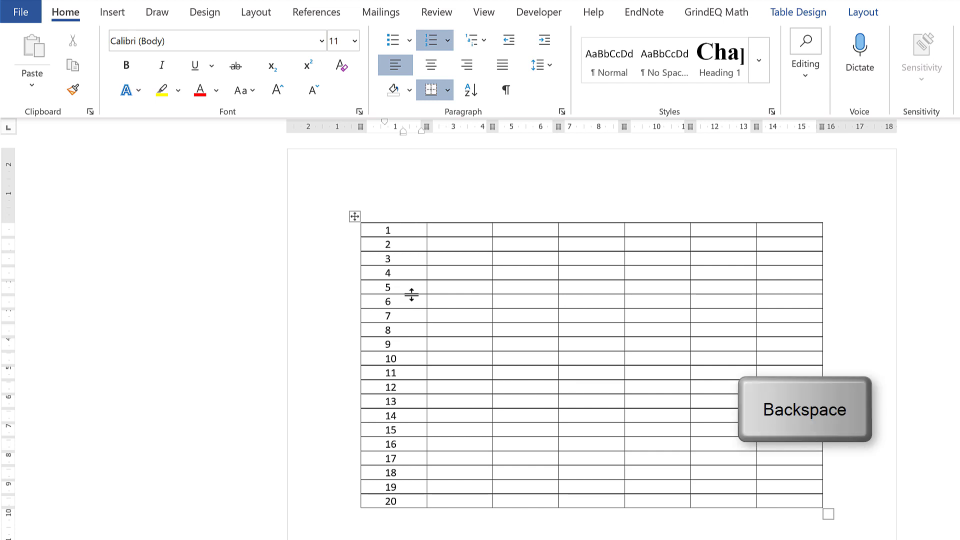
pyautogui.press('BackSpace')
pyautogui.press('BackSpace')
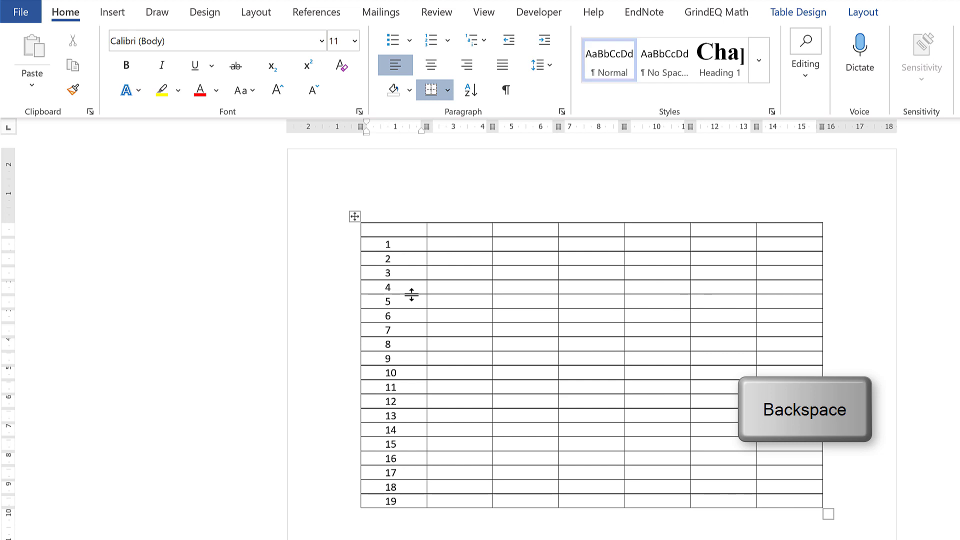
pyautogui.write('Header')
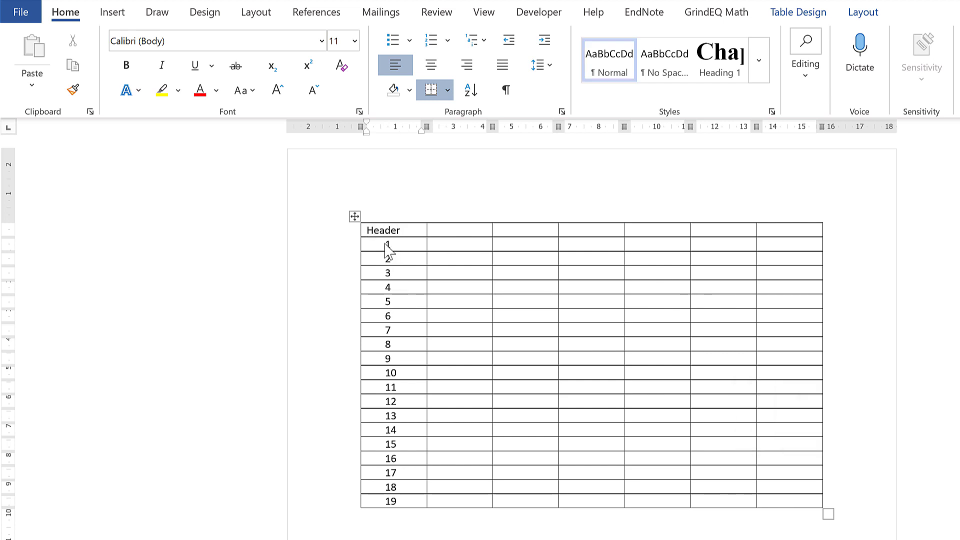
pyautogui.click(379, 245)
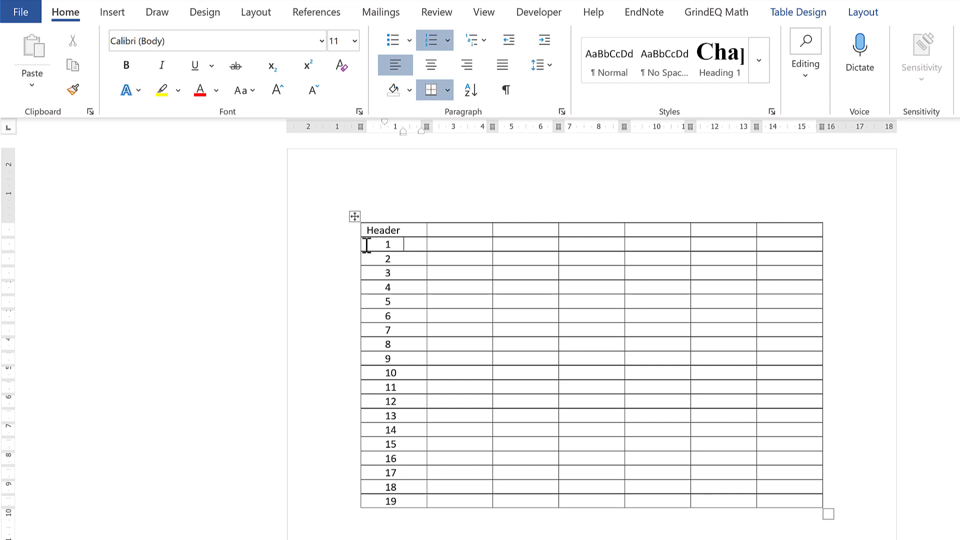
# Left-align the first column's numbers 1–19 so they line up with the Header label
pyautogui.moveTo(353, 260)
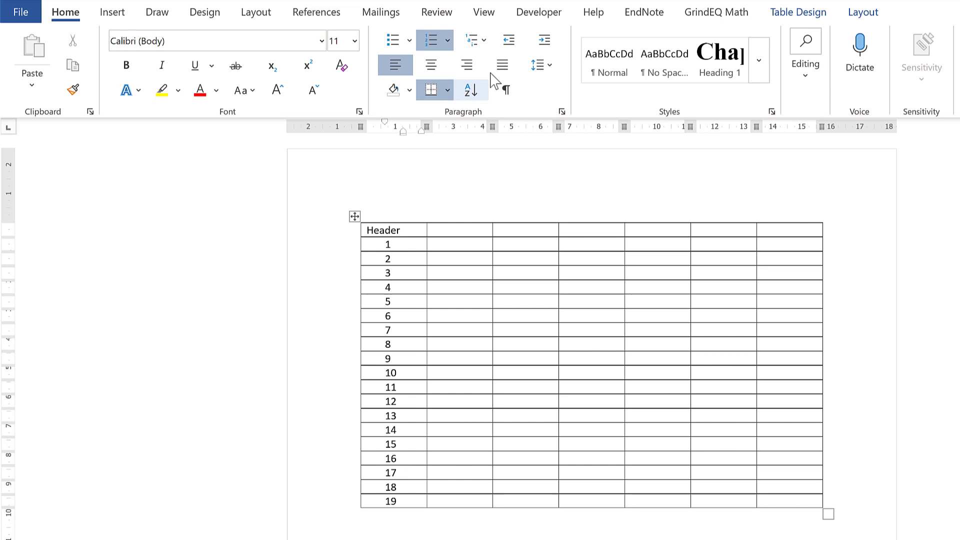
pyautogui.click(509, 41)
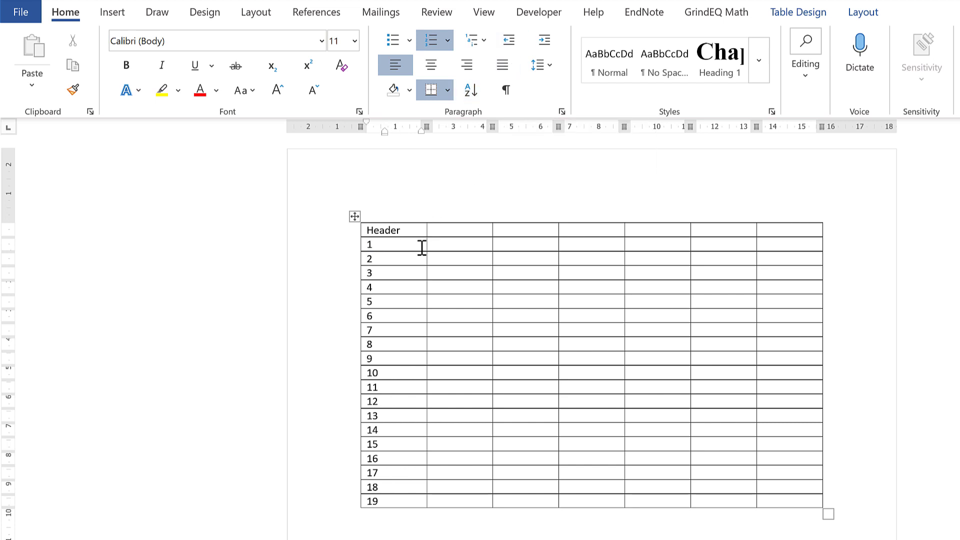
pyautogui.click(324, 220)
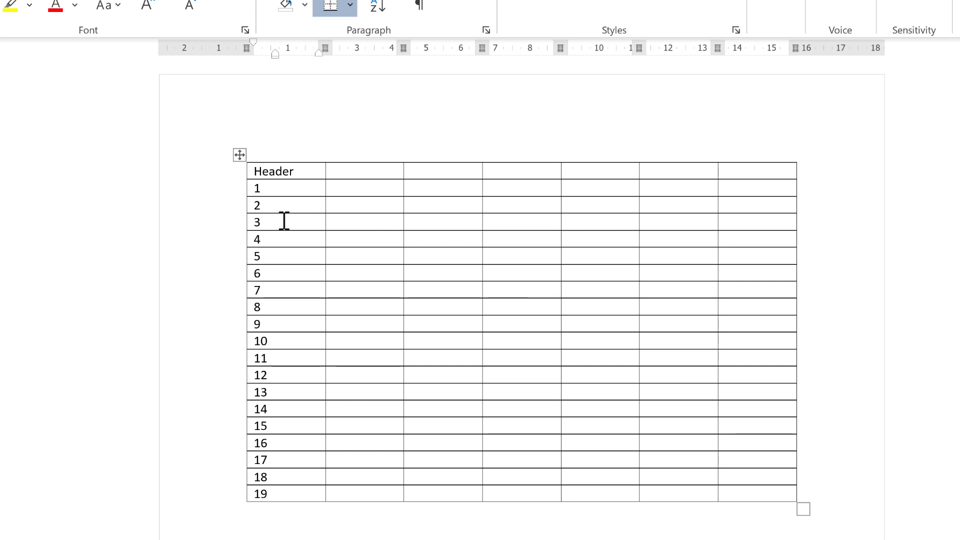
# In Adjust List Indents, set Follow number with to Nothing for the first column's list
pyautogui.rightClick(283, 221)
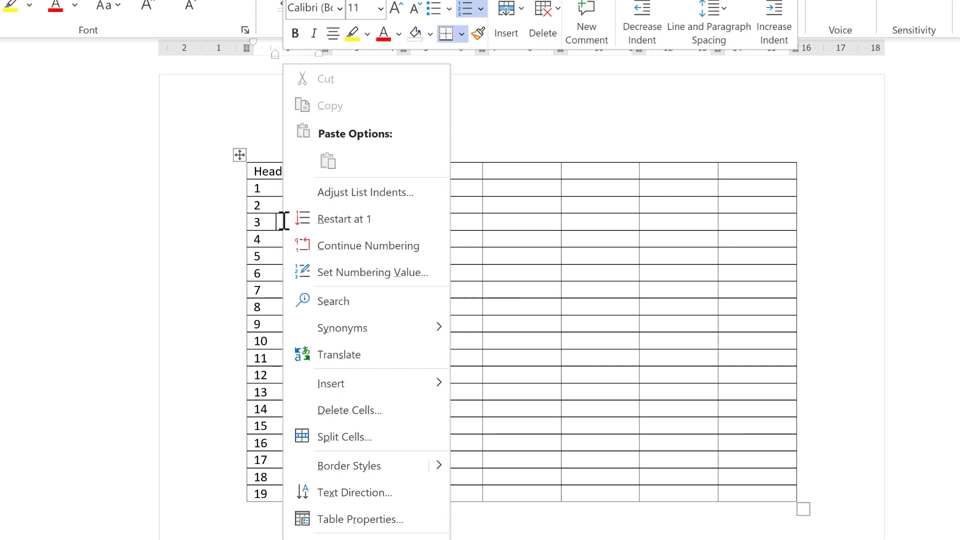
pyautogui.click(357, 201)
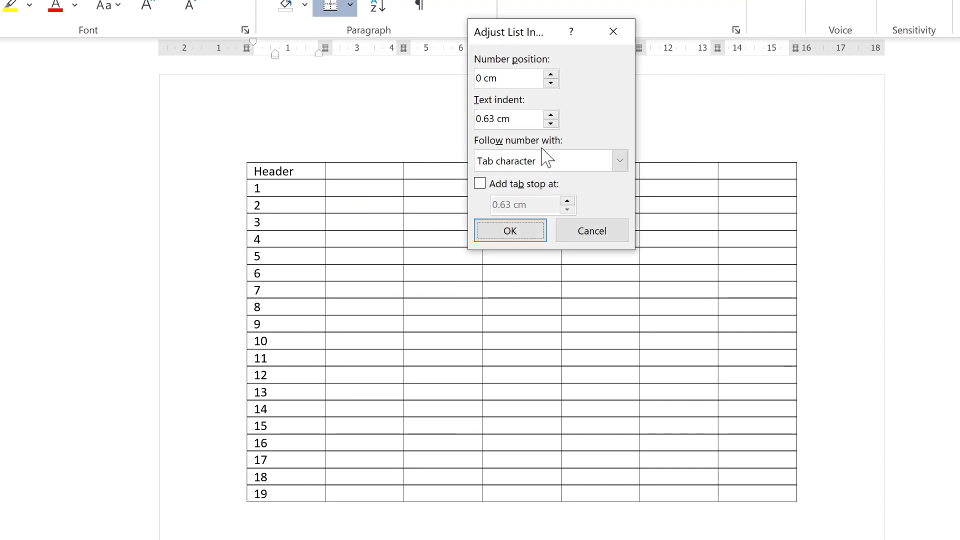
pyautogui.click(620, 162)
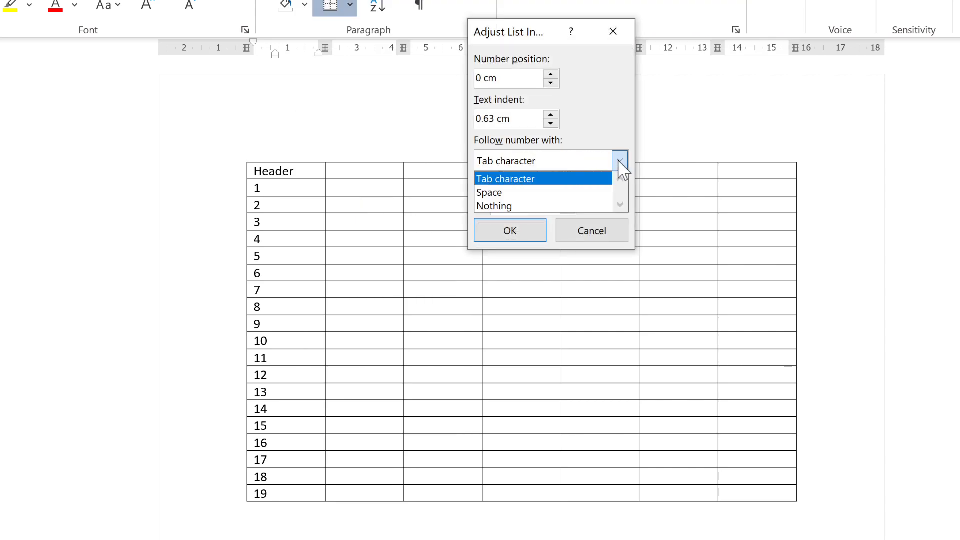
pyautogui.click(592, 207)
pyautogui.click(510, 234)
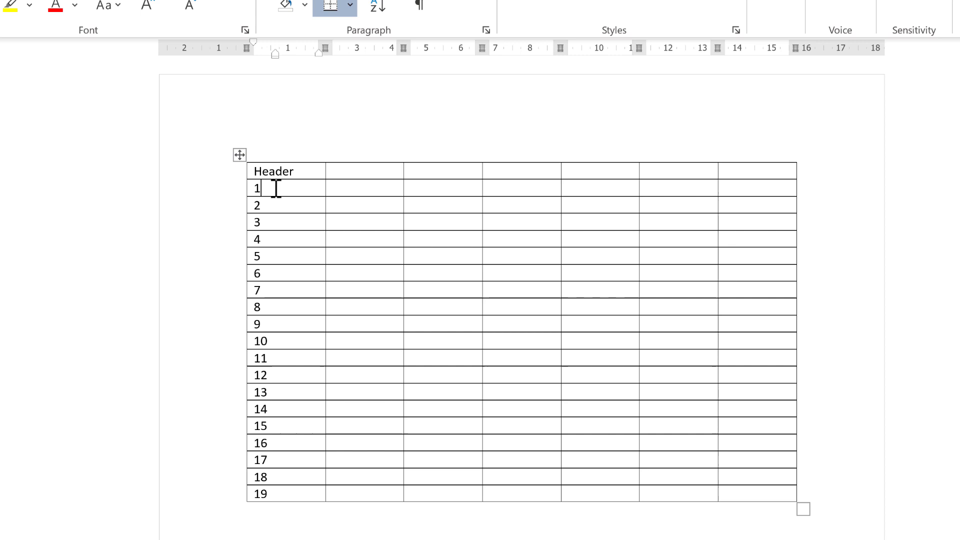
pyautogui.rightClick(276, 189)
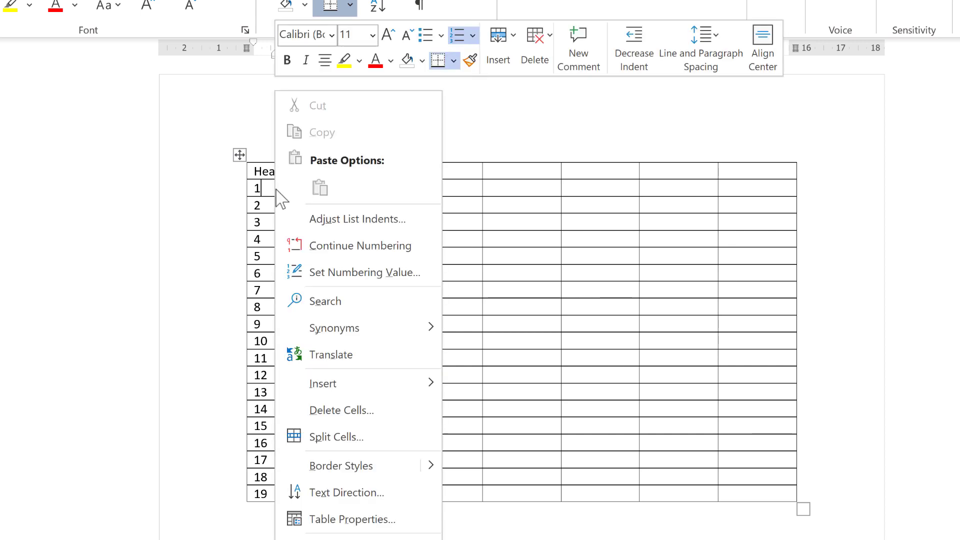
pyautogui.click(389, 273)
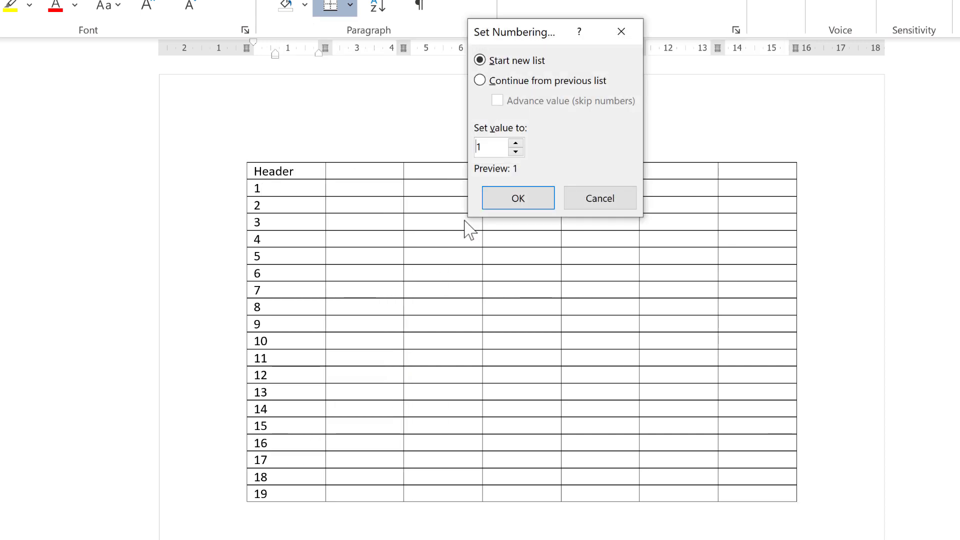
pyautogui.click(500, 148)
pyautogui.write('00')
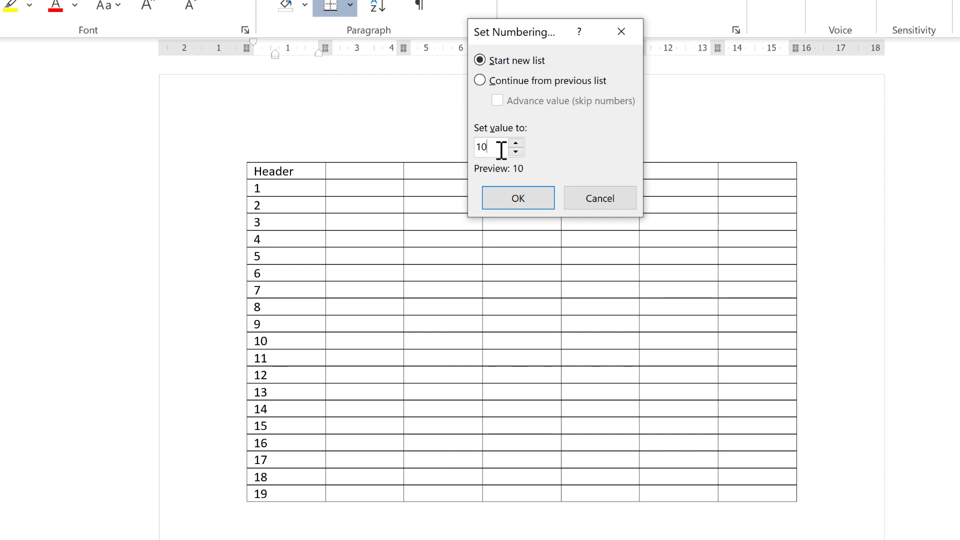
pyautogui.click(515, 202)
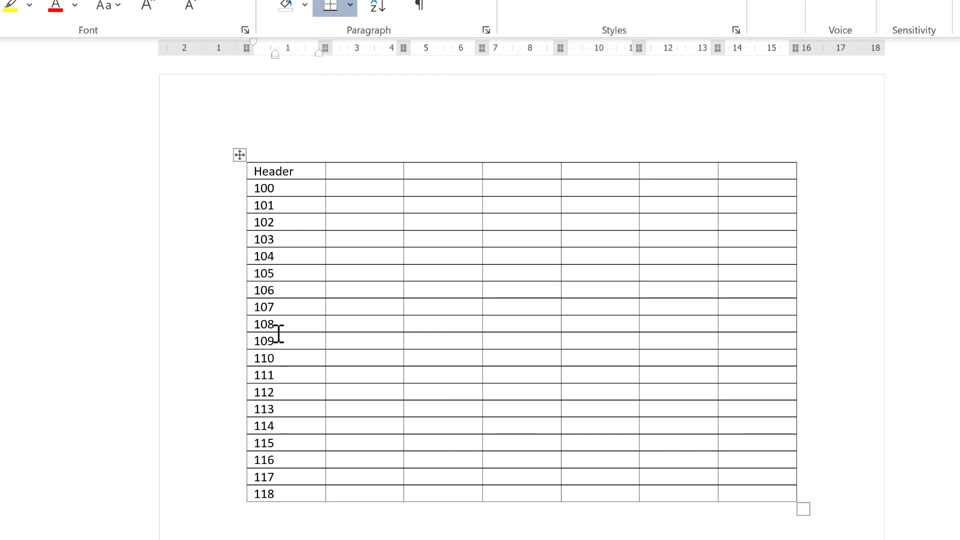
pyautogui.rightClick(277, 185)
pyautogui.click(338, 274)
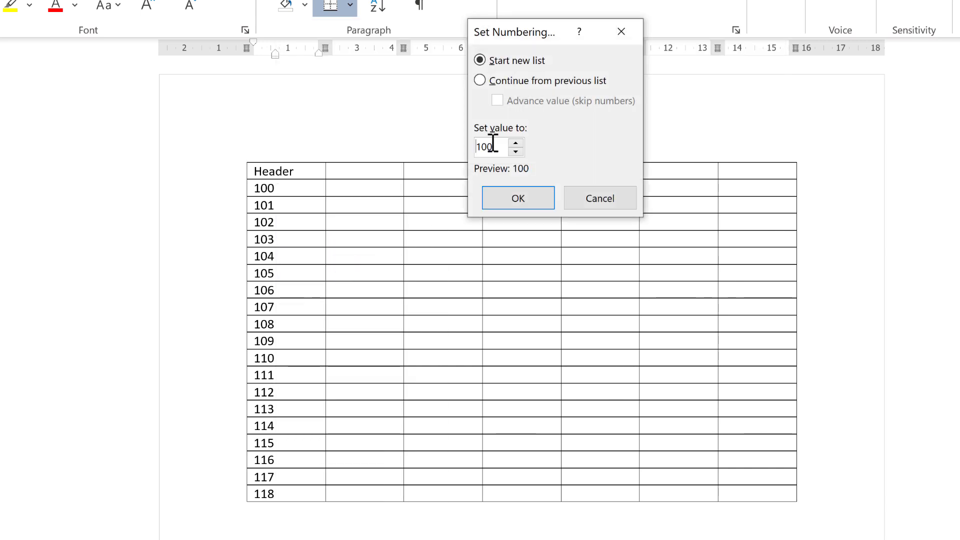
pyautogui.moveTo(492, 144); pyautogui.dragTo(467, 146)
pyautogui.write('1')
pyautogui.click(514, 202)
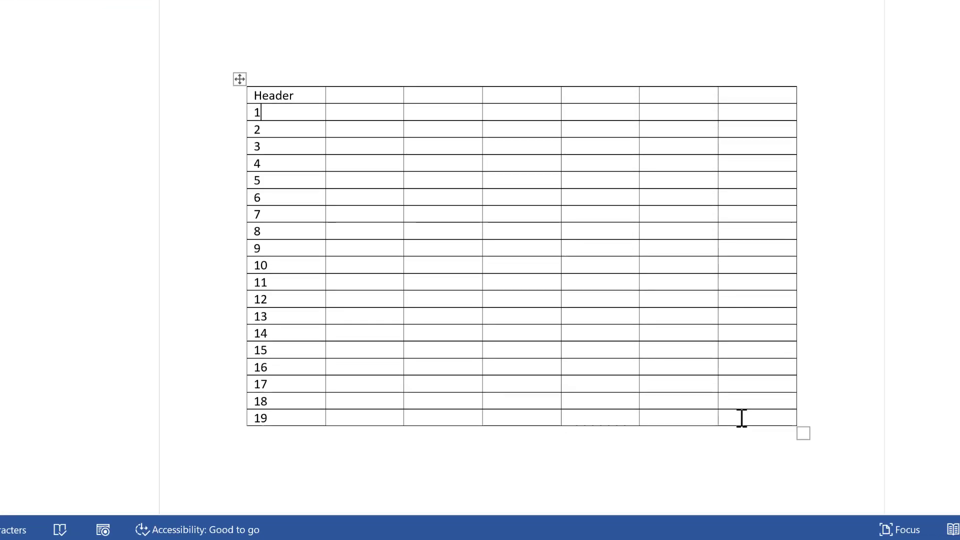
# Add rows 20 and 21 at the end of the table
pyautogui.click(759, 417)
pyautogui.press('Tab')
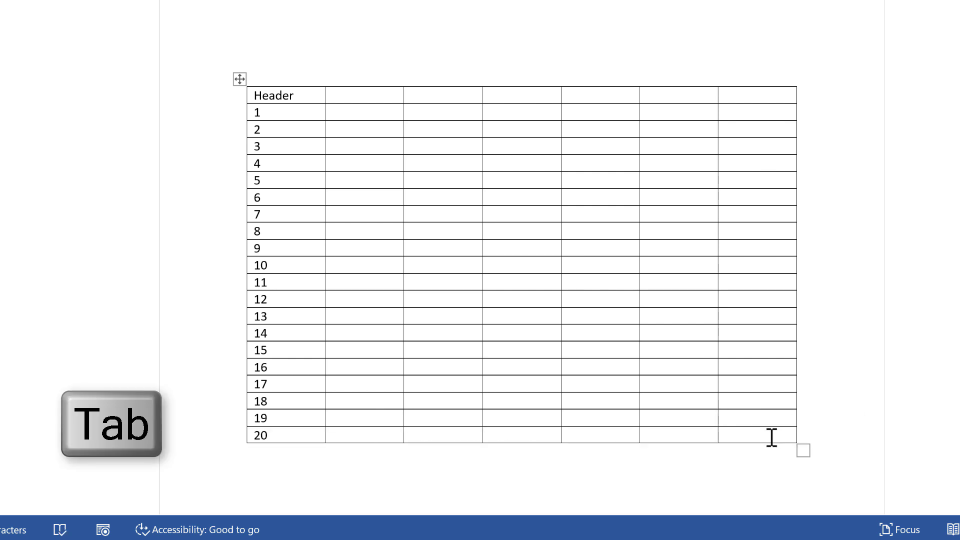
pyautogui.press('Tab')
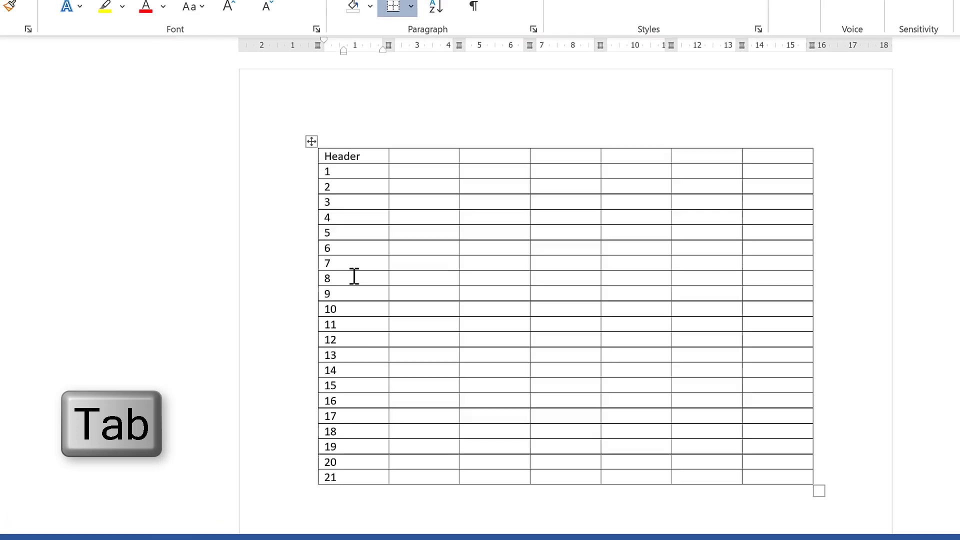
# Insert a new row below row 8, extending the numbering to 22
pyautogui.click(354, 276)
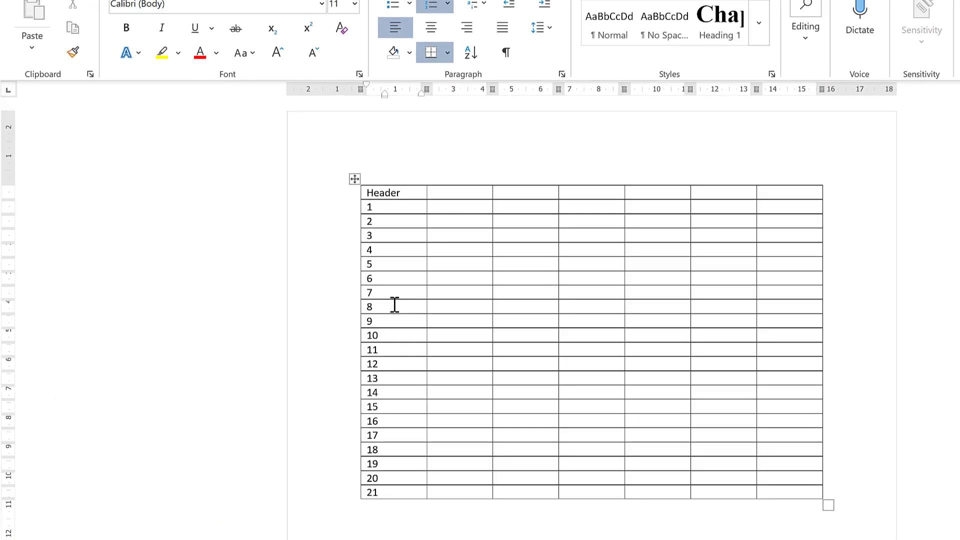
pyautogui.rightClick(394, 305)
pyautogui.click(585, 80)
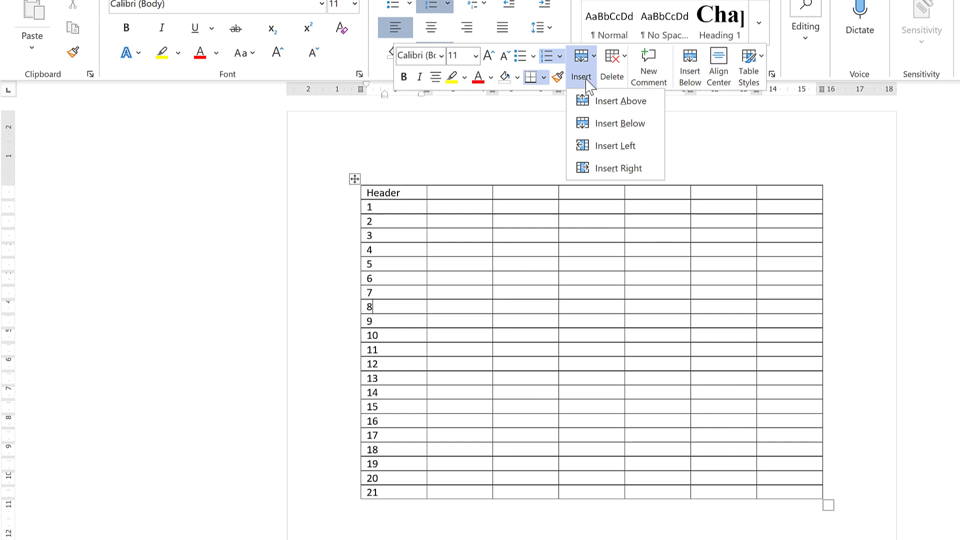
pyautogui.click(611, 125)
pyautogui.click(393, 320)
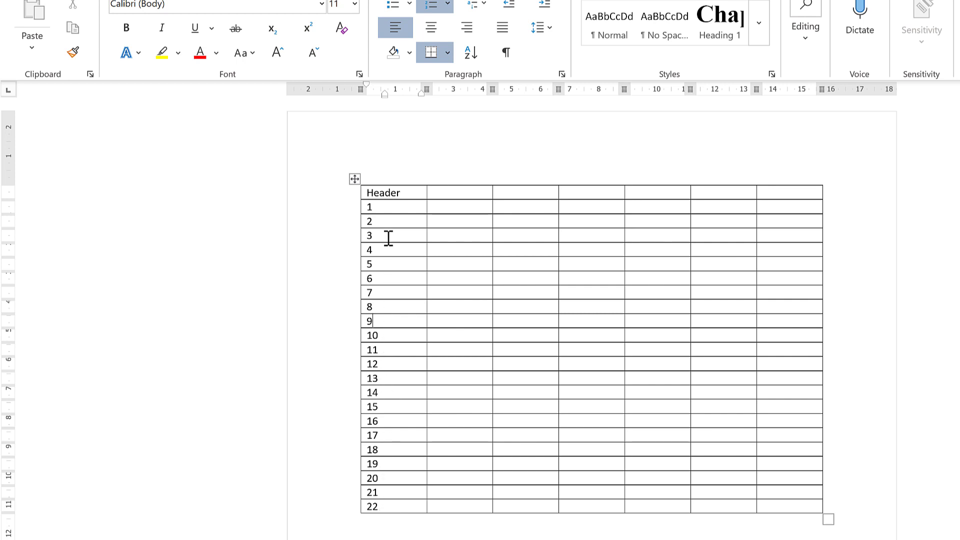
# Turn off numbering on first-column rows 1–22, then select second-column rows 2–22
pyautogui.click(388, 206)
pyautogui.moveTo(378, 235); pyautogui.dragTo(382, 520)
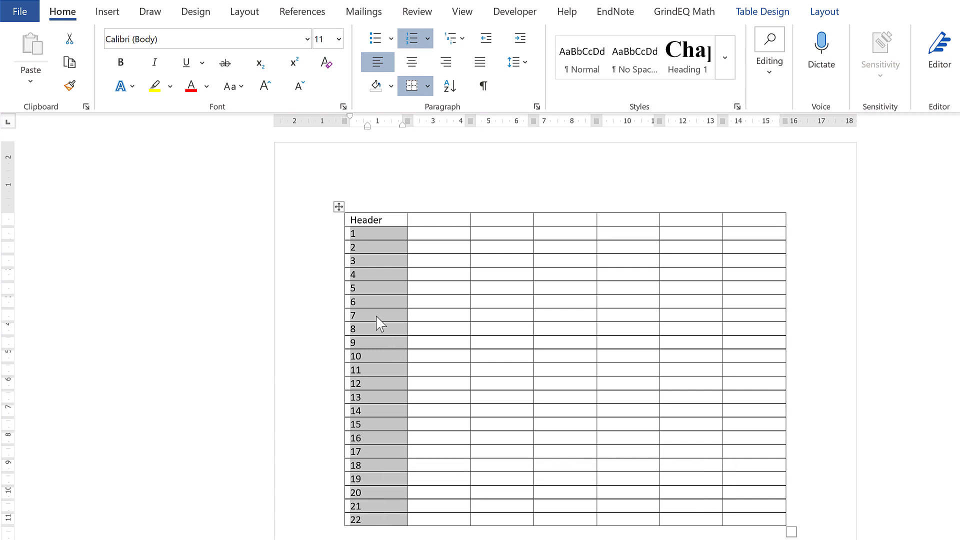
pyautogui.click(416, 49)
pyautogui.click(415, 49)
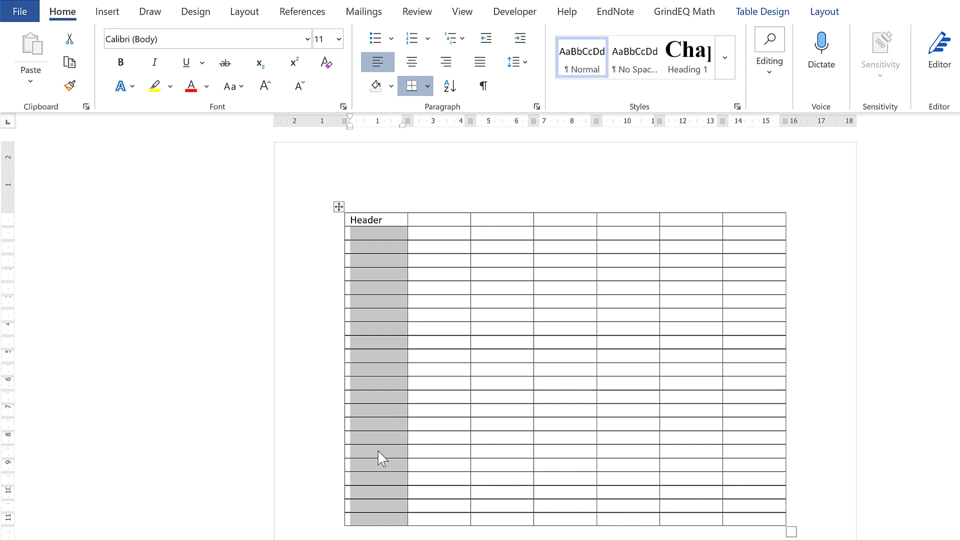
pyautogui.click(424, 234)
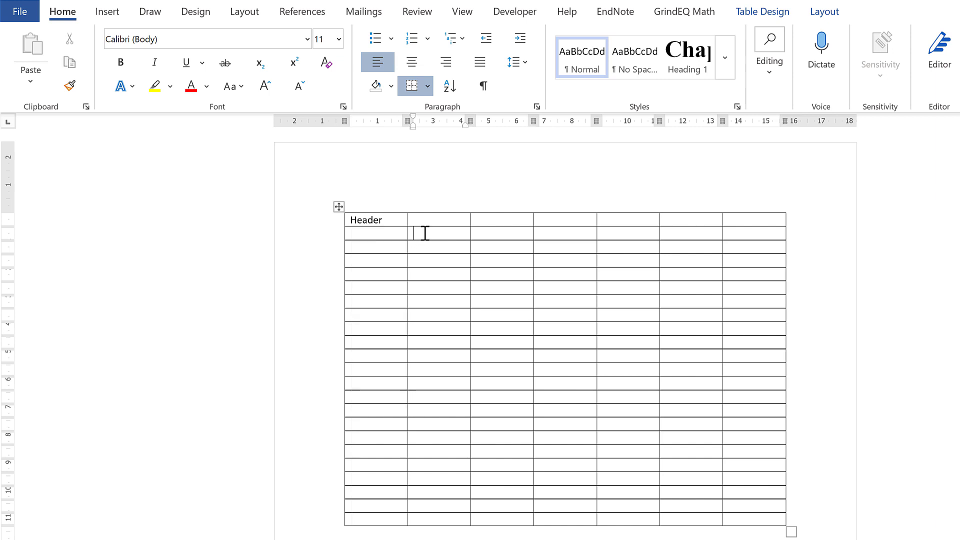
pyautogui.moveTo(419, 235); pyautogui.dragTo(436, 518)
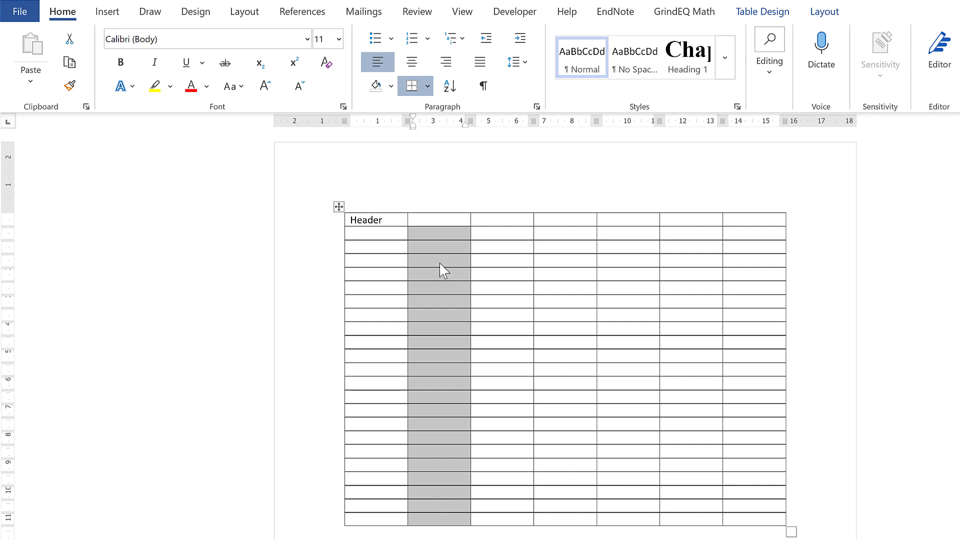
# Define a new number format with the 001, 002, 003 style and apply it to the second column
pyautogui.click(428, 39)
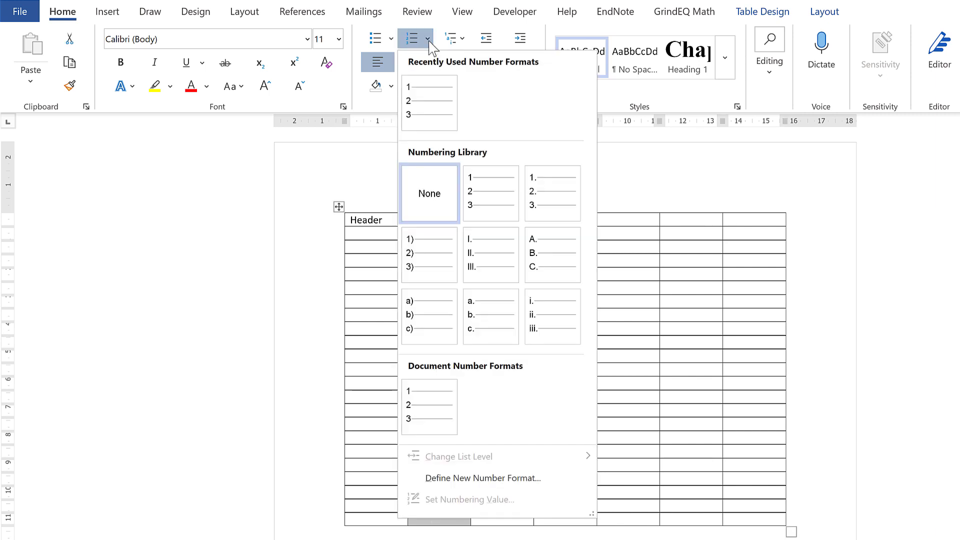
pyautogui.click(495, 478)
pyautogui.click(634, 160)
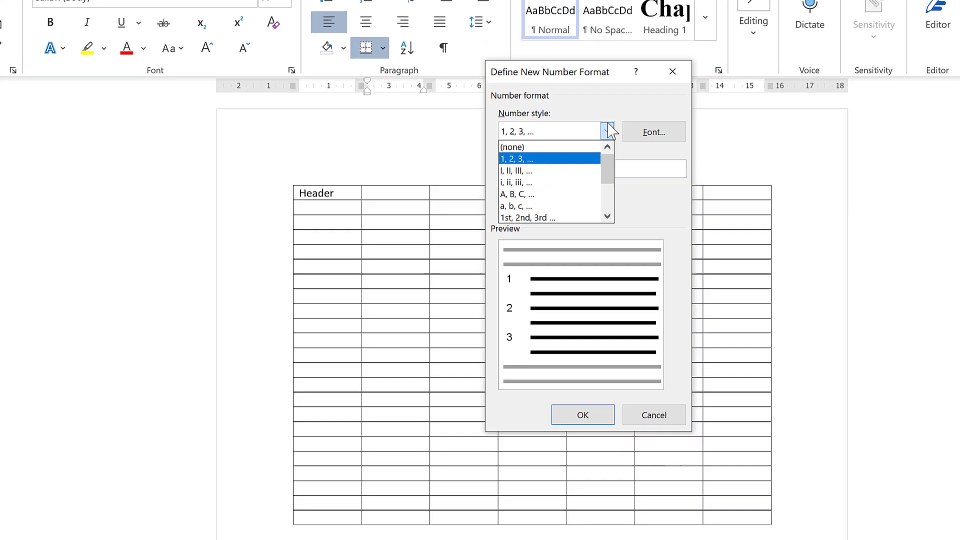
pyautogui.click(607, 215)
pyautogui.click(607, 216)
pyautogui.click(608, 216)
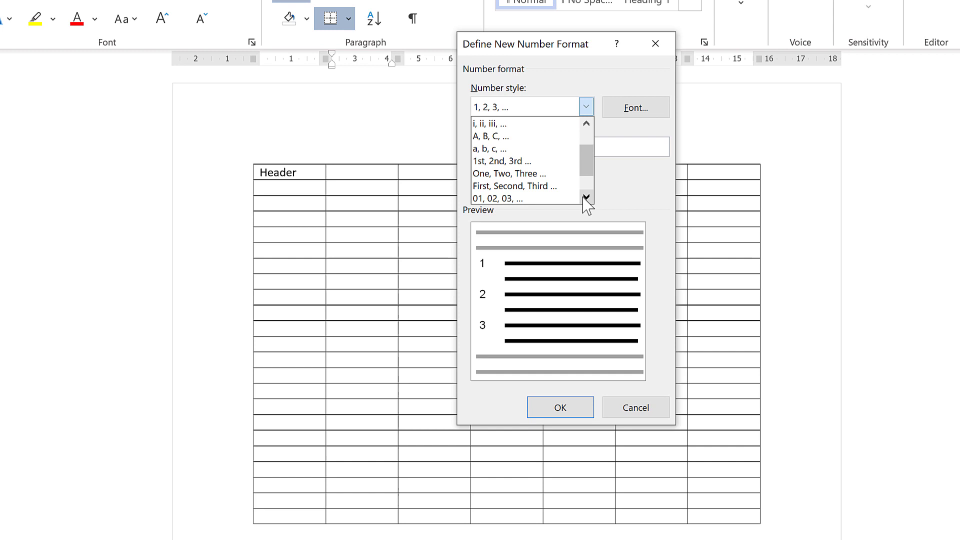
pyautogui.click(586, 197)
pyautogui.click(585, 197)
pyautogui.click(585, 197)
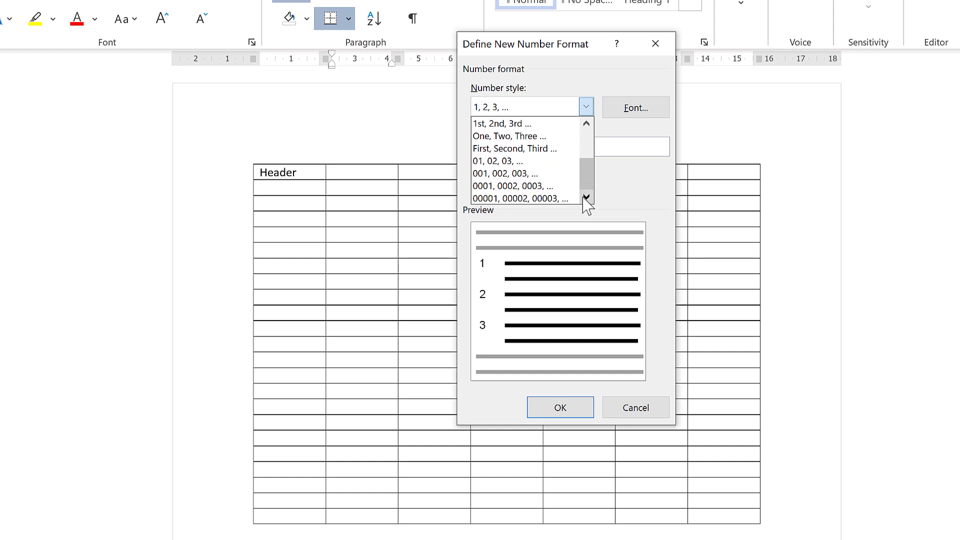
pyautogui.click(538, 175)
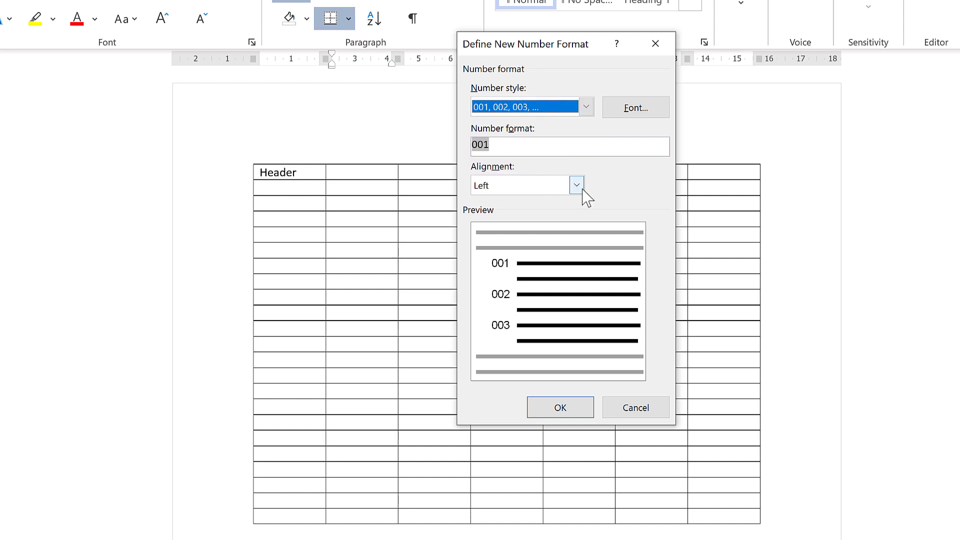
pyautogui.click(561, 414)
pyautogui.click(362, 194)
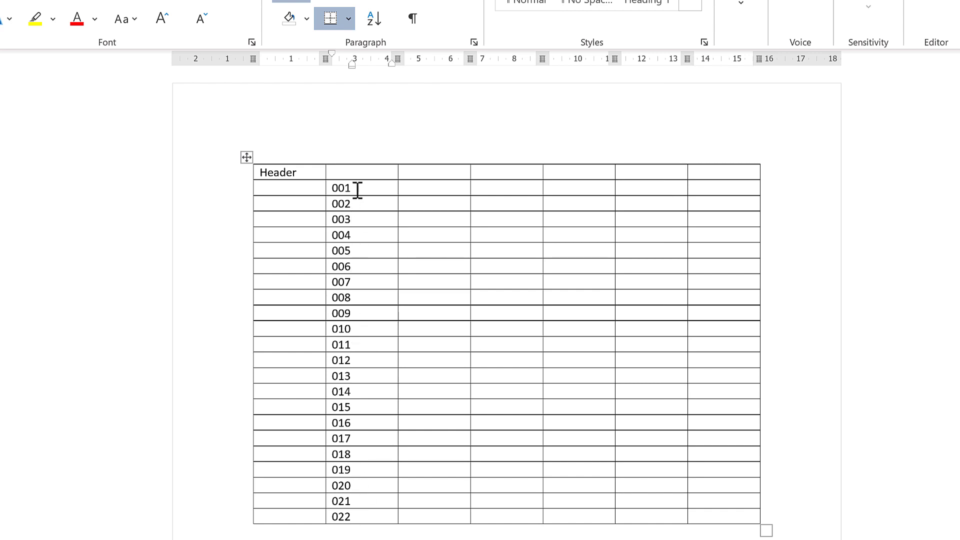
# Select the third column's rows and start a new number format using the 1, 2, 3 style
pyautogui.click(417, 189)
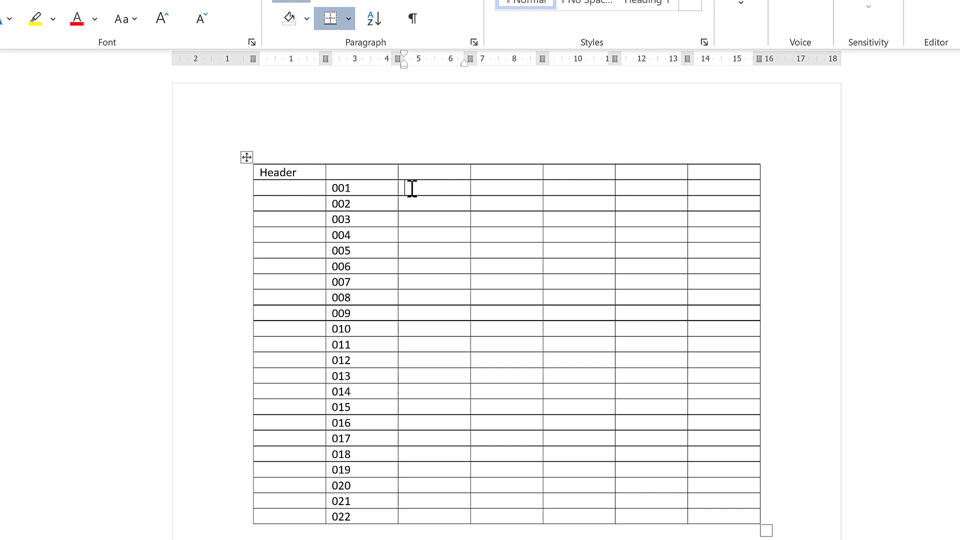
pyautogui.moveTo(417, 189); pyautogui.dragTo(433, 511)
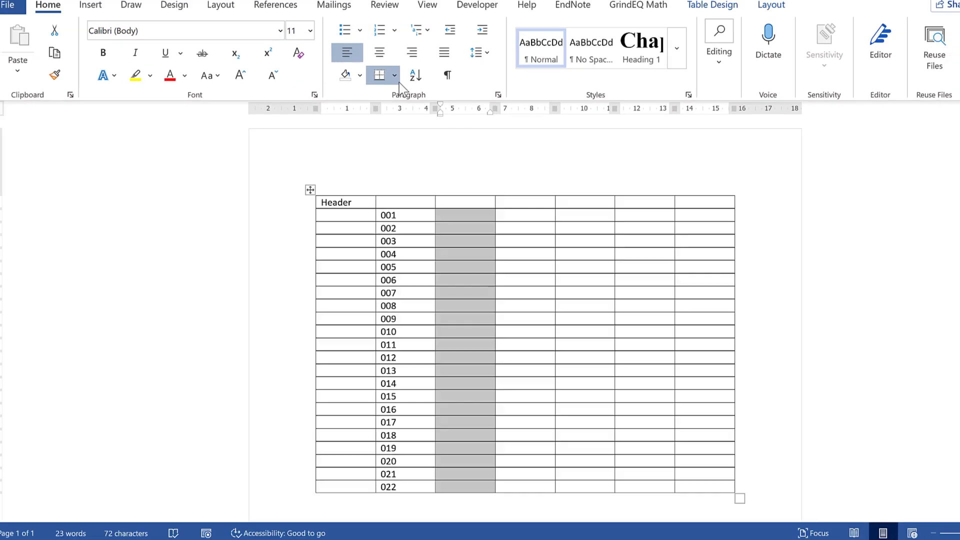
pyautogui.click(398, 39)
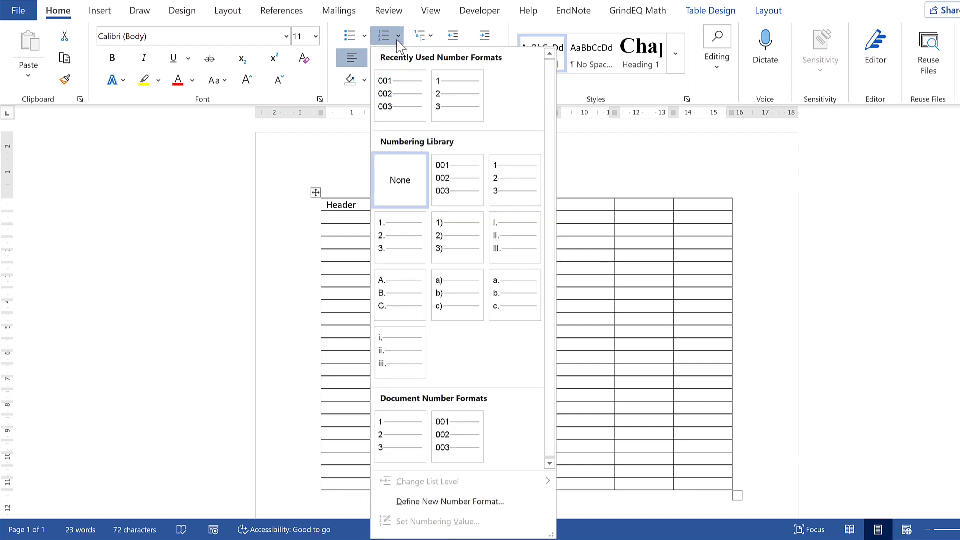
pyautogui.click(517, 500)
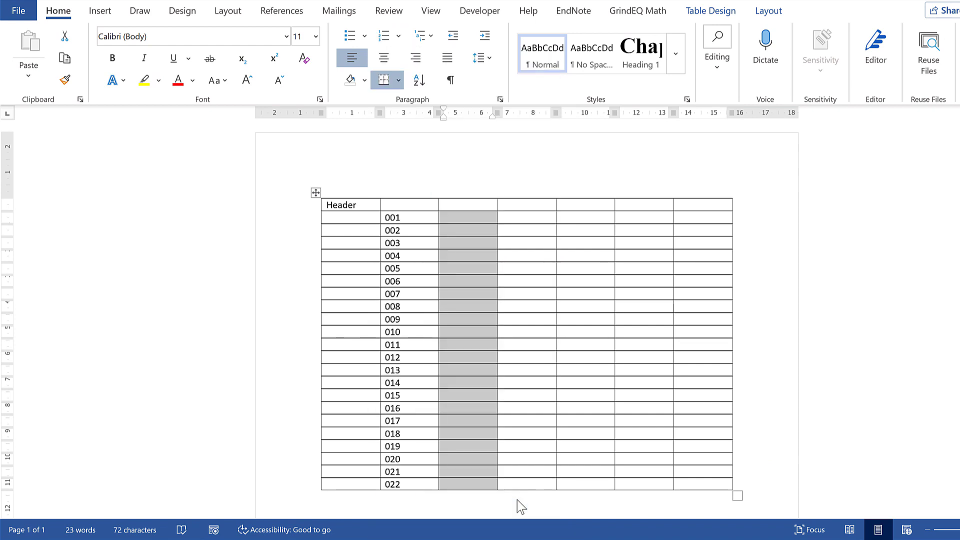
pyautogui.click(590, 116)
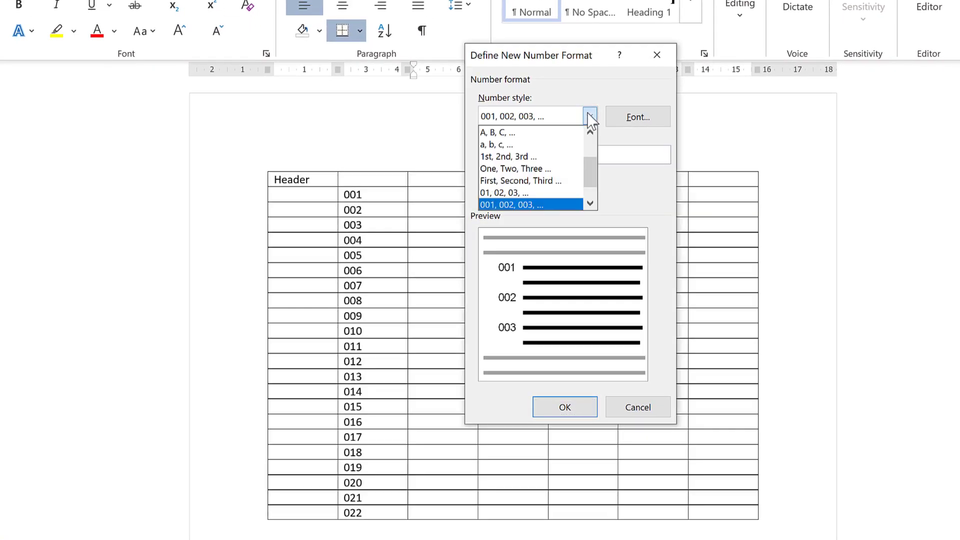
pyautogui.scroll(3, 600, 178)
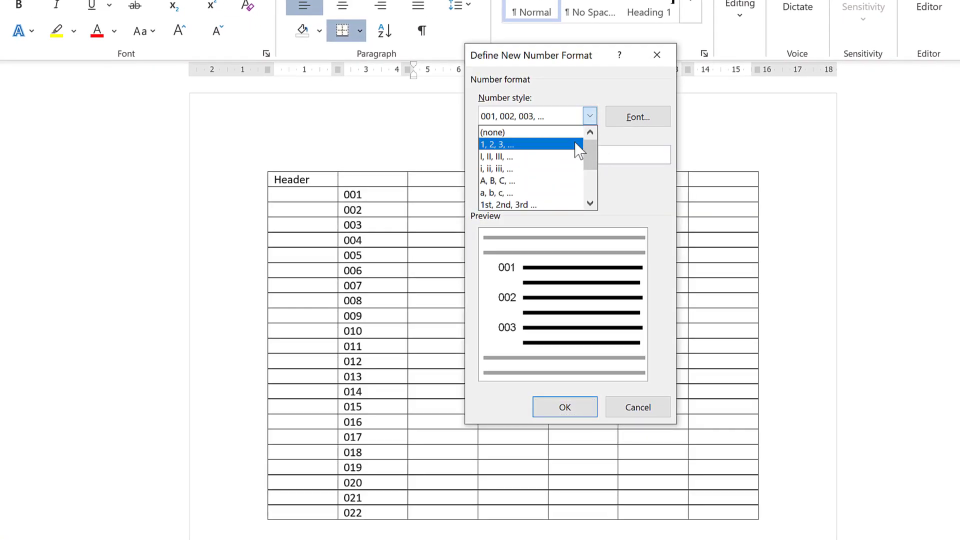
pyautogui.click(579, 145)
# Prefix the number format with 'CL' and apply it, numbering the column CL1 to CL22
pyautogui.click(481, 155)
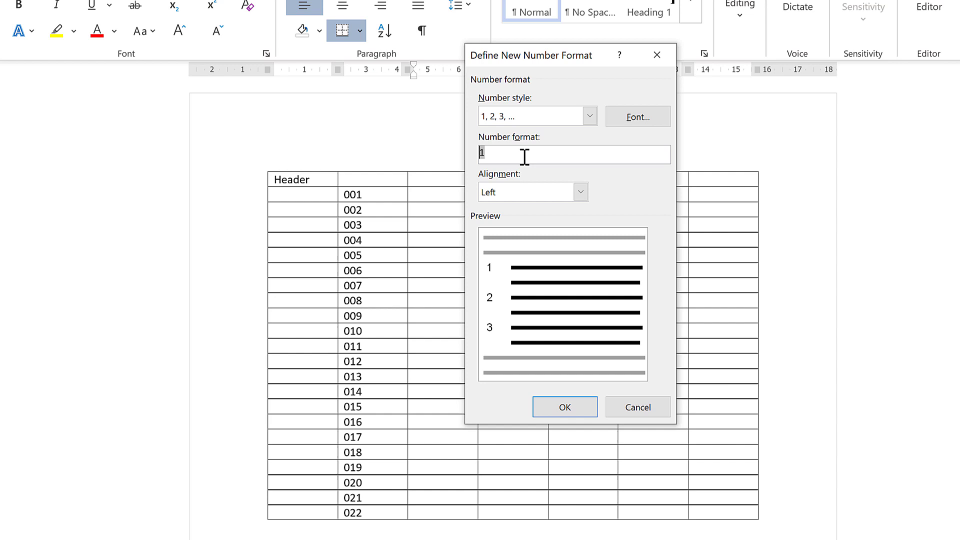
pyautogui.write('CL')
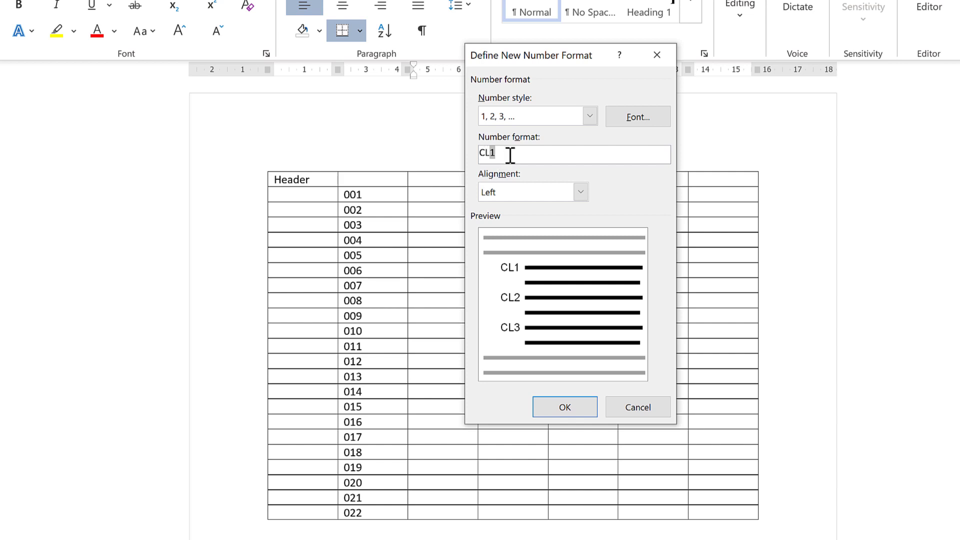
pyautogui.press('Left')
pyautogui.click(585, 416)
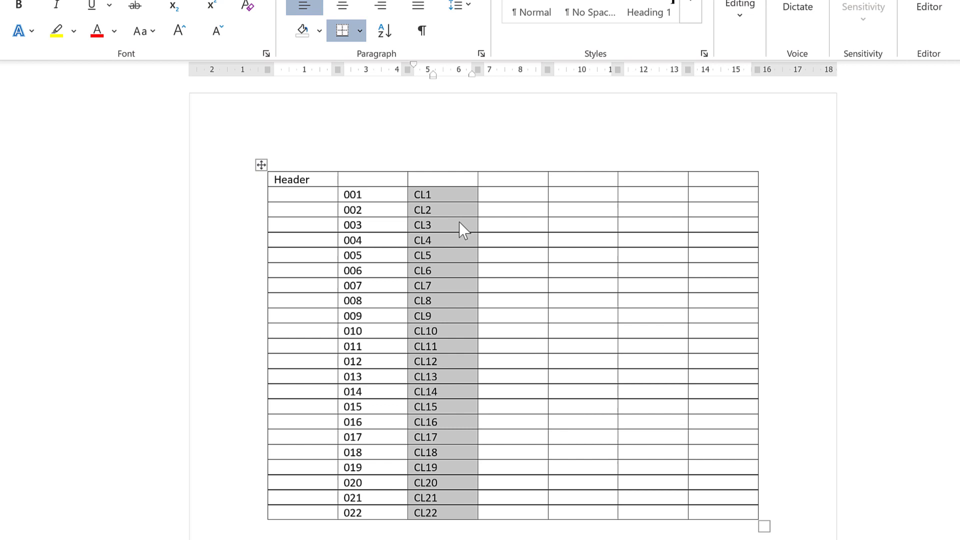
pyautogui.click(459, 221)
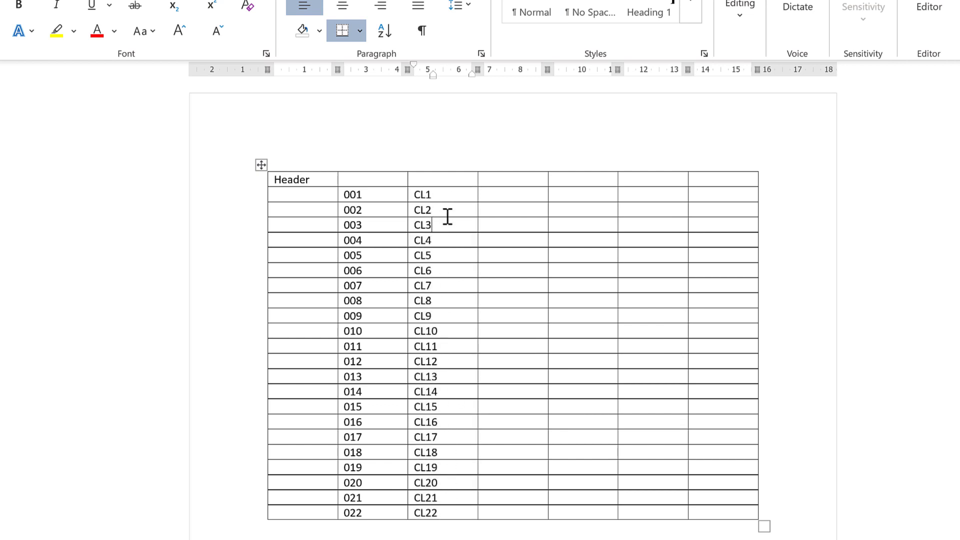